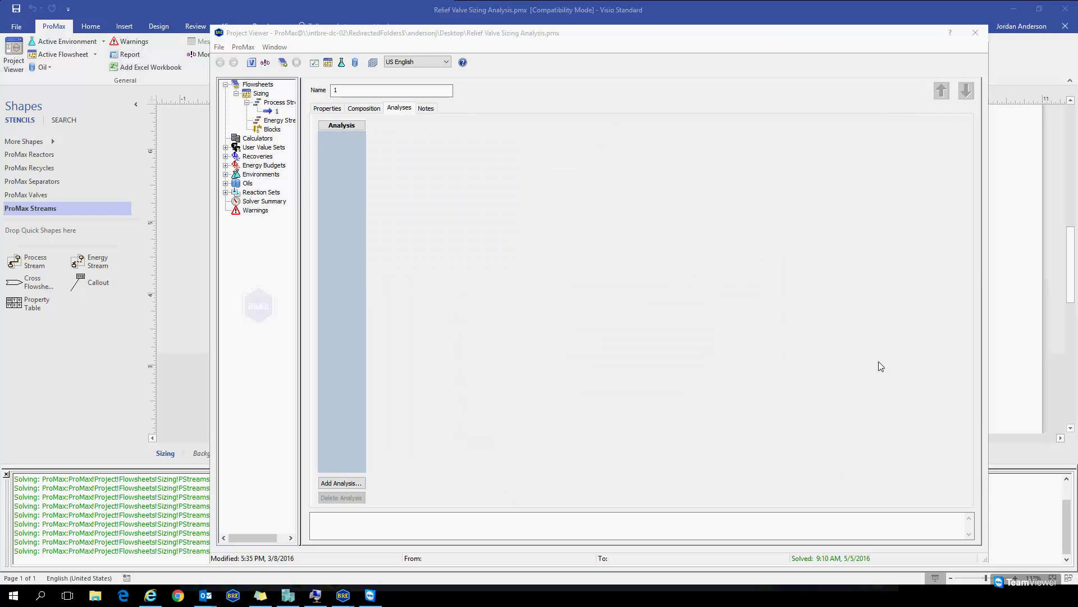
- Add a Relief Valve Sizing analysis to stream 1 from the project viewer's Analyses tab
{"action": "left_click", "coordinate": [398, 110]}
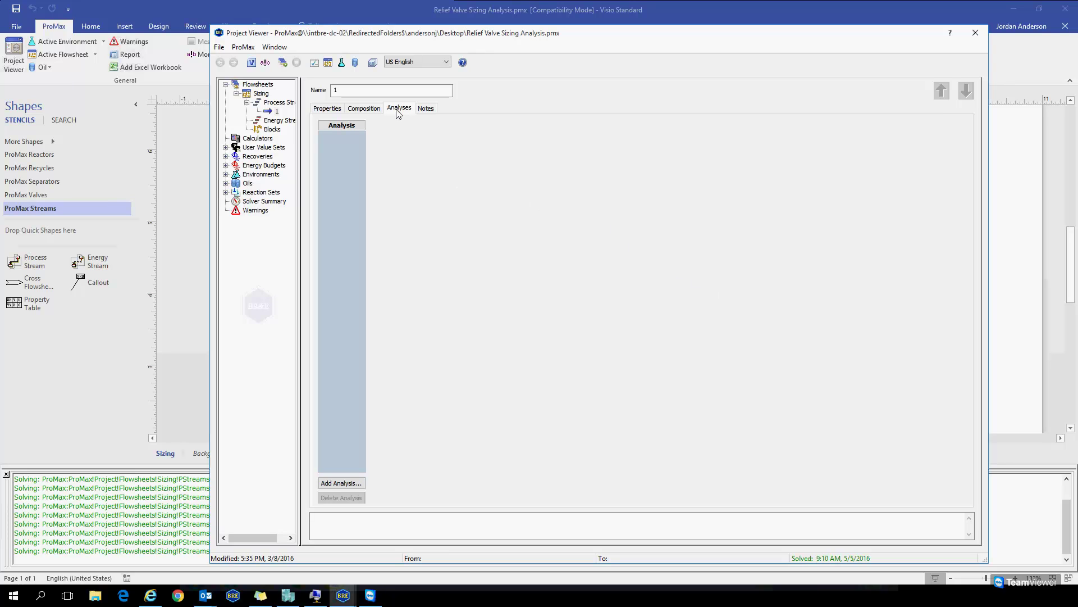
{"action": "left_click", "coordinate": [349, 487]}
{"action": "left_click", "coordinate": [540, 333]}
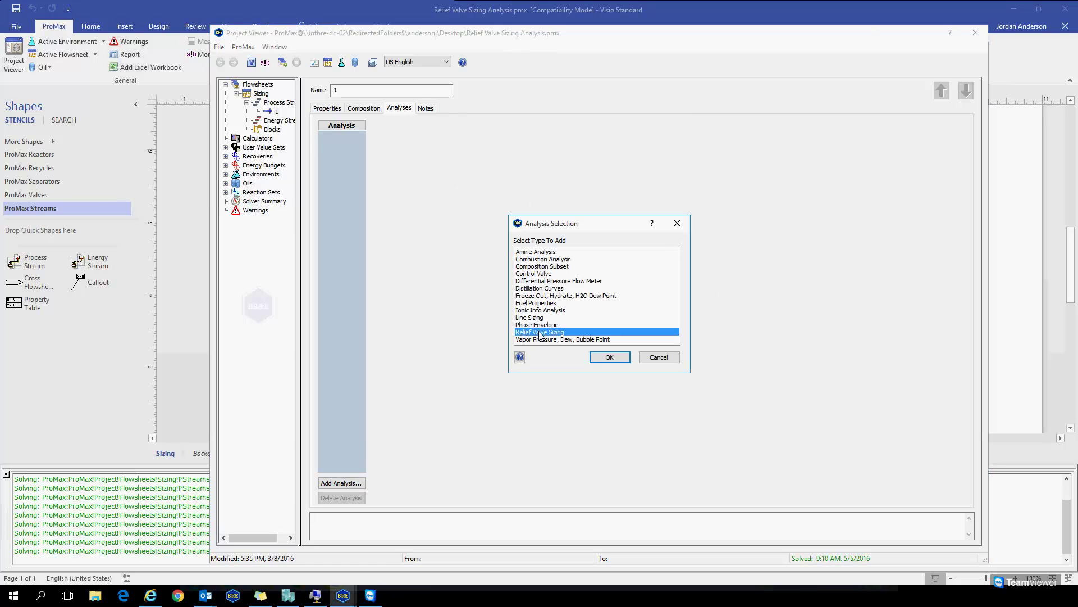
{"action": "left_click", "coordinate": [601, 359]}
{"action": "left_click", "coordinate": [527, 250]}
{"action": "scroll", "coordinate": [528, 256], "scroll_direction": "up", "scroll_amount": 4}
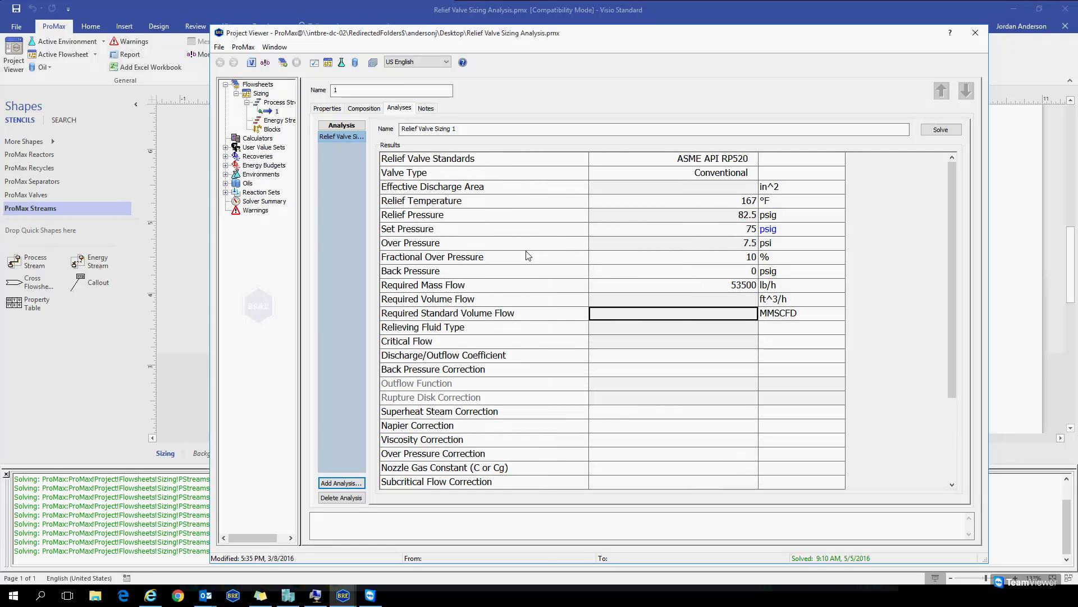
- Solve the sizing (5.58685 in^2 effective area), then browse the relief valve standards, keeping ASME API RP520
{"action": "left_click", "coordinate": [940, 131]}
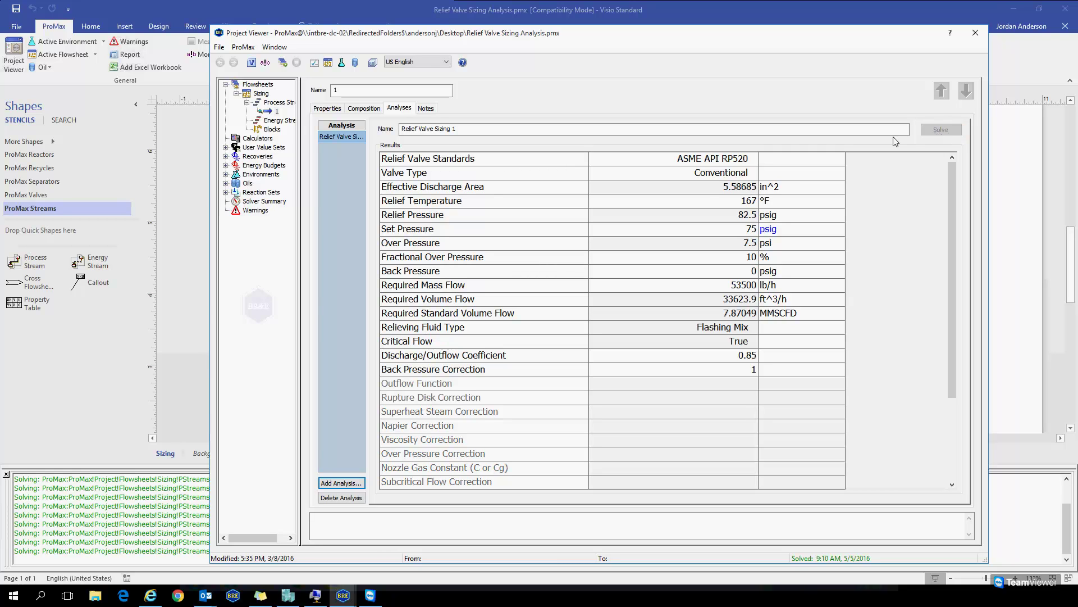
{"action": "left_click", "coordinate": [516, 166]}
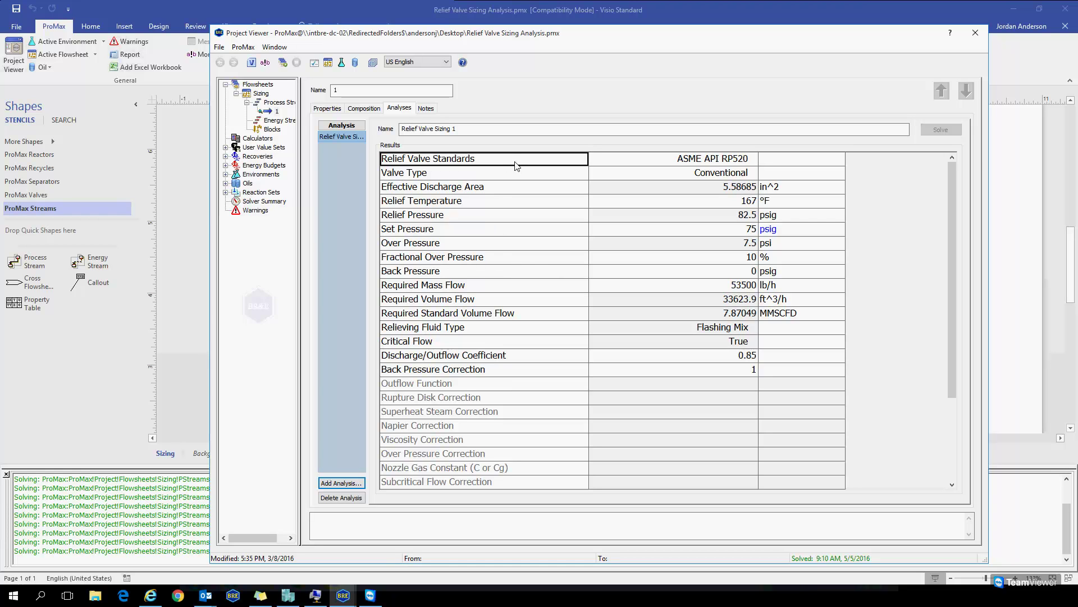
{"action": "left_click", "coordinate": [621, 163]}
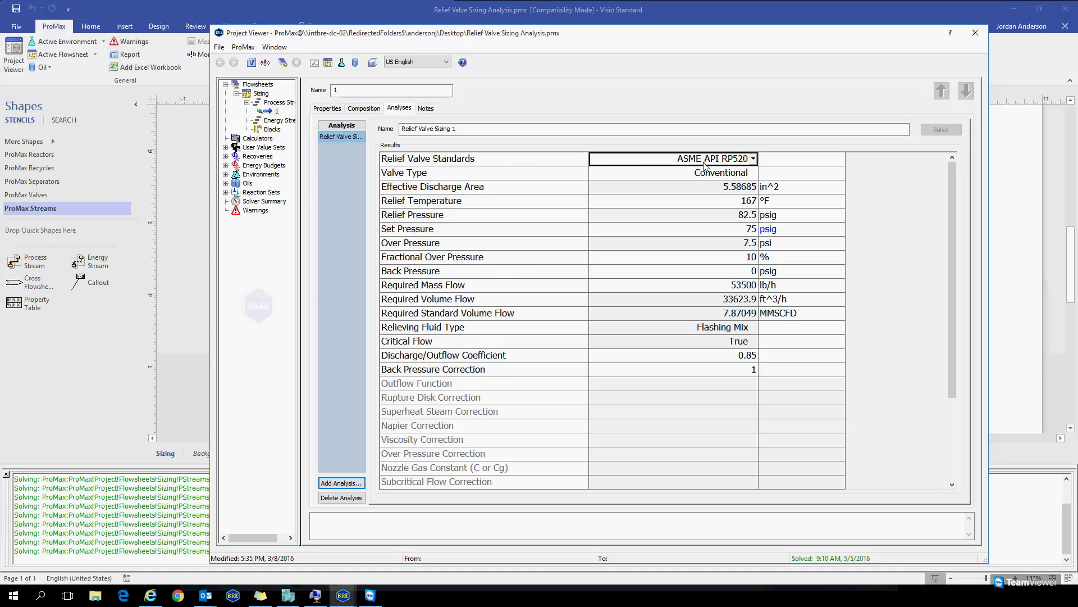
{"action": "left_click", "coordinate": [755, 159]}
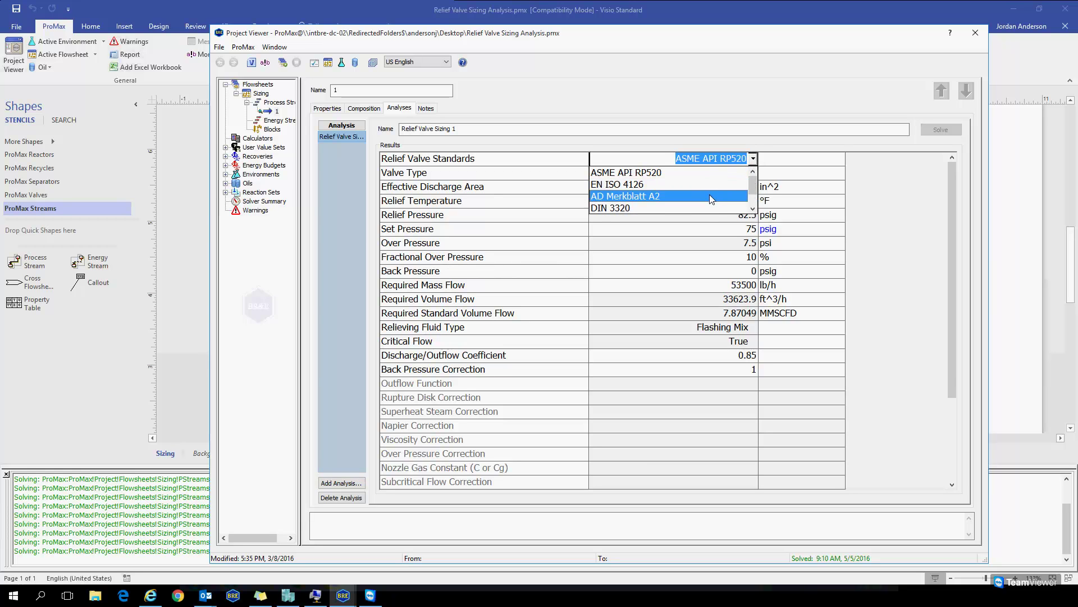
{"action": "left_click", "coordinate": [752, 210]}
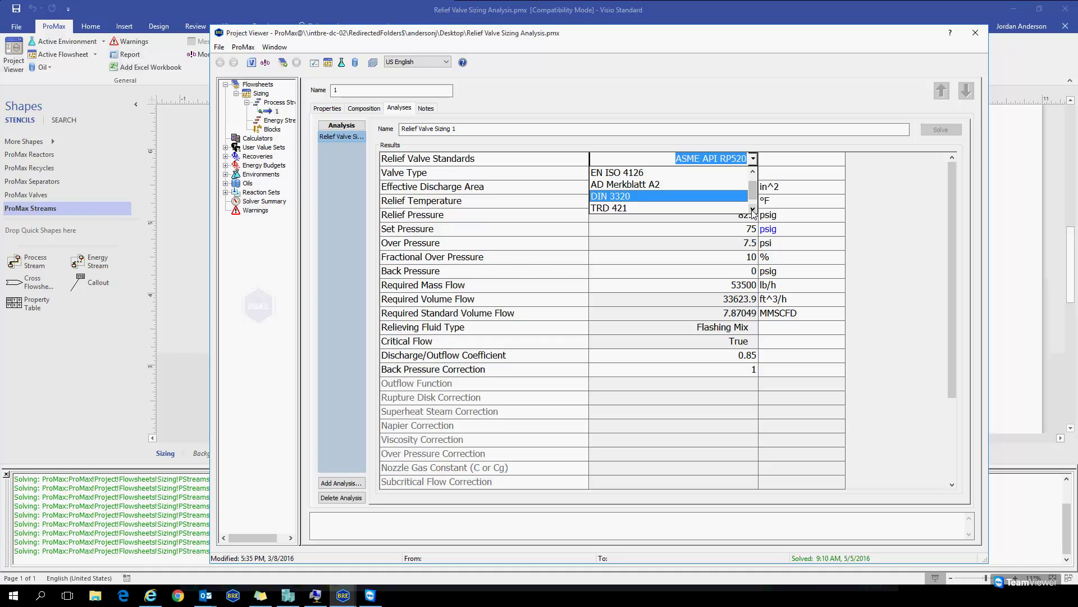
{"action": "left_click", "coordinate": [753, 210]}
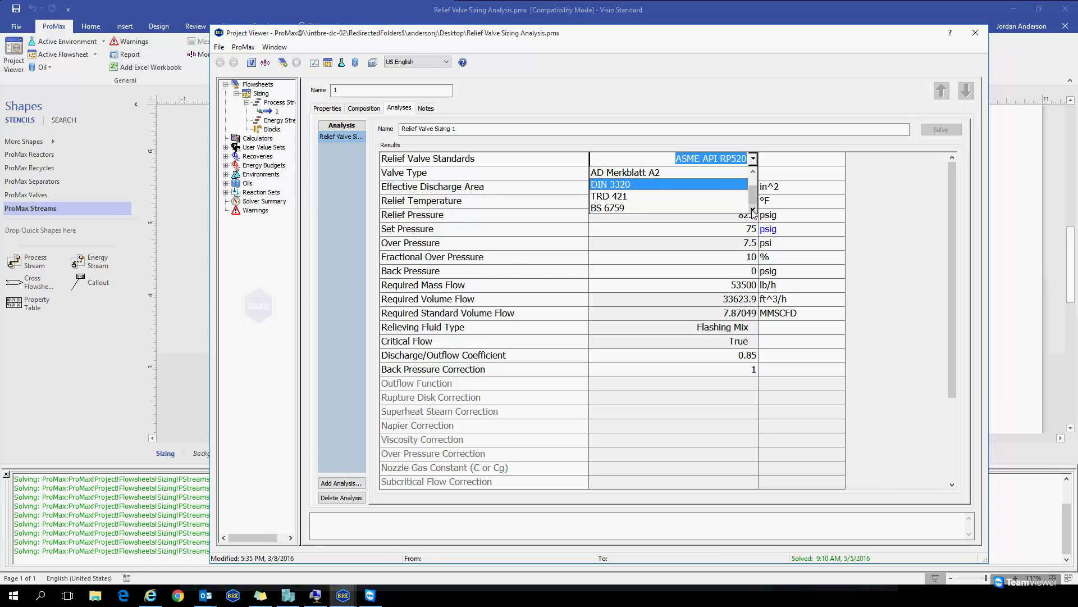
{"action": "left_click", "coordinate": [570, 174]}
{"action": "left_click", "coordinate": [570, 174]}
{"action": "left_click", "coordinate": [663, 176]}
{"action": "left_click", "coordinate": [753, 173]}
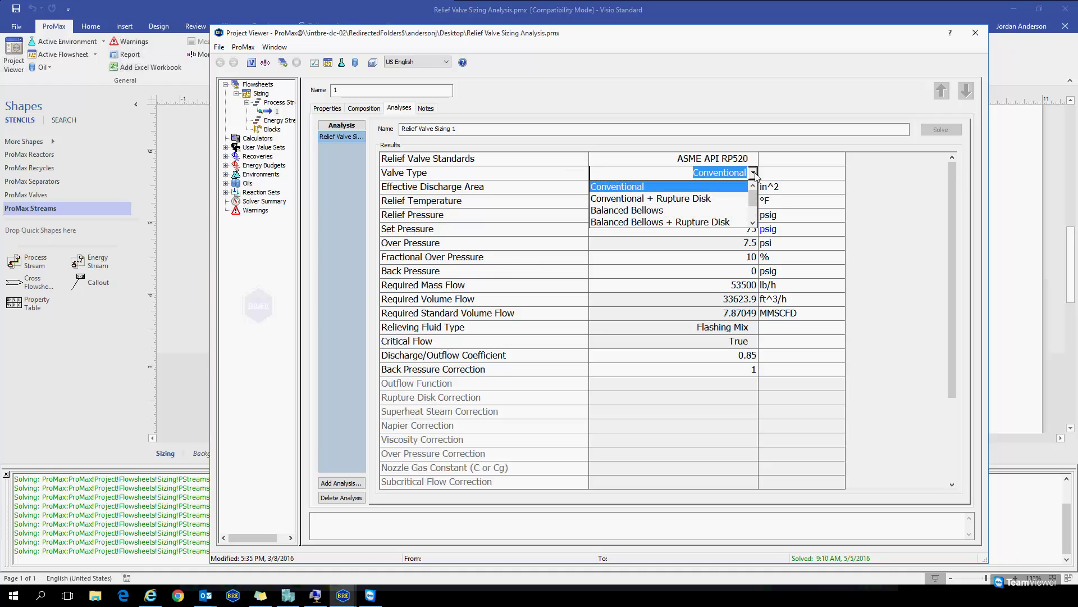
{"action": "left_click", "coordinate": [753, 223]}
{"action": "left_click", "coordinate": [753, 223]}
{"action": "left_click", "coordinate": [754, 223]}
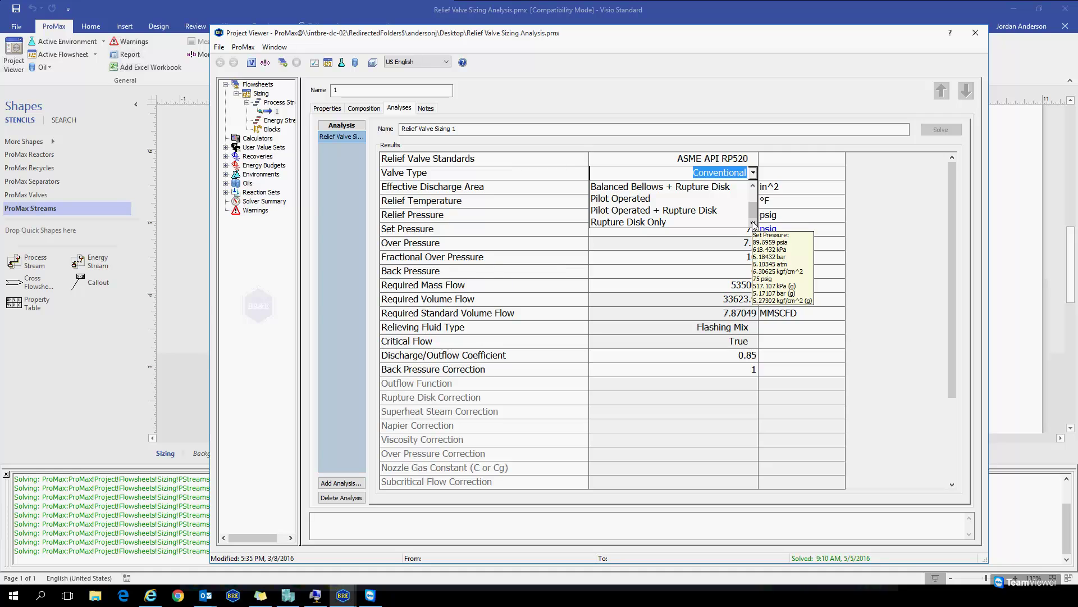
{"action": "left_click", "coordinate": [576, 178]}
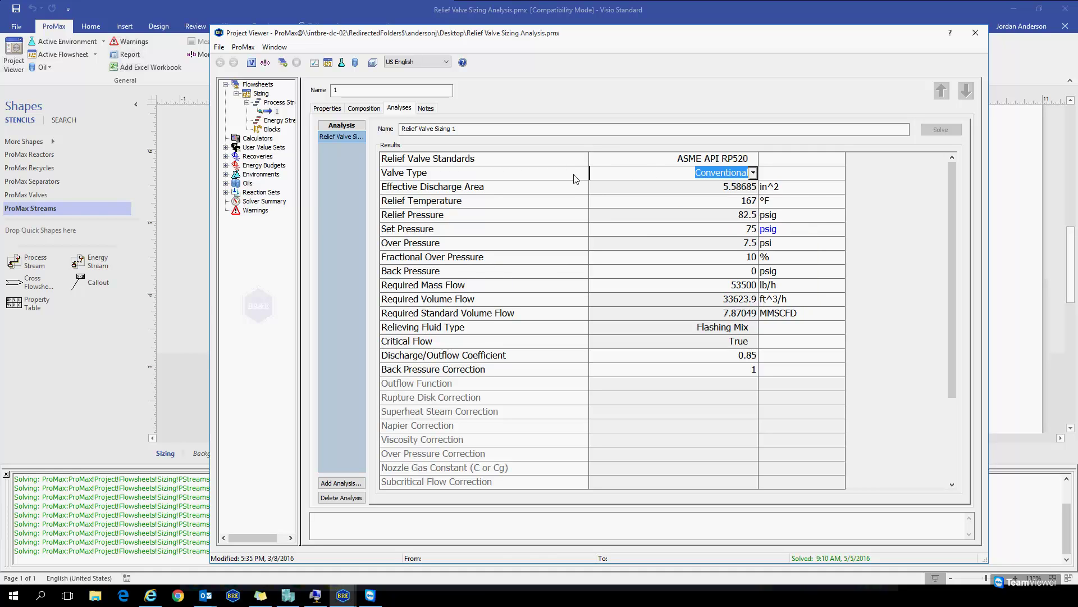
{"action": "left_click", "coordinate": [629, 188]}
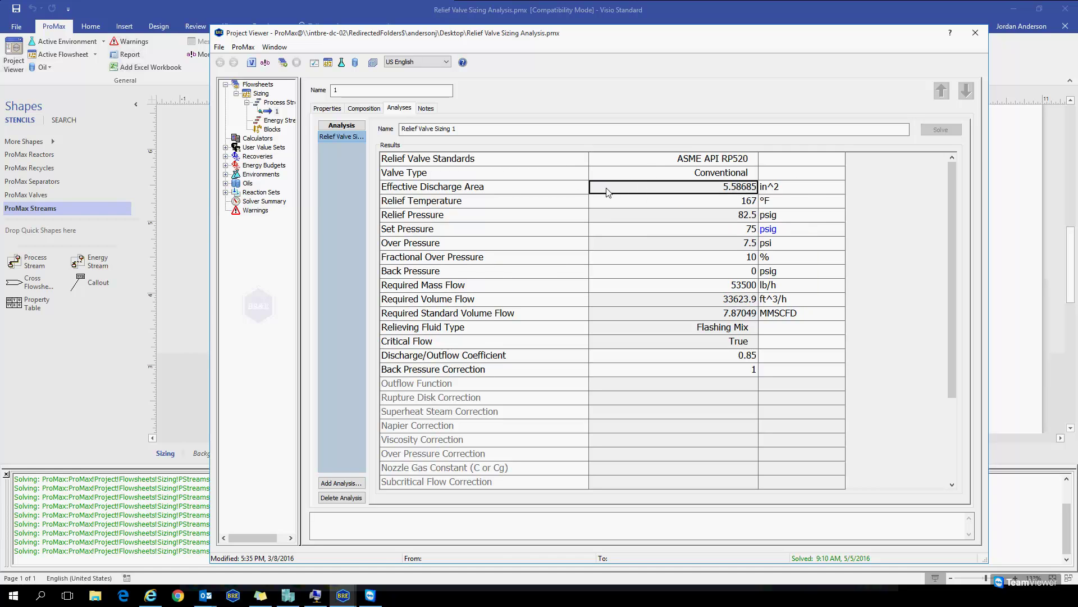
{"action": "mouse_move", "coordinate": [704, 194]}
{"action": "left_click", "coordinate": [719, 357]}
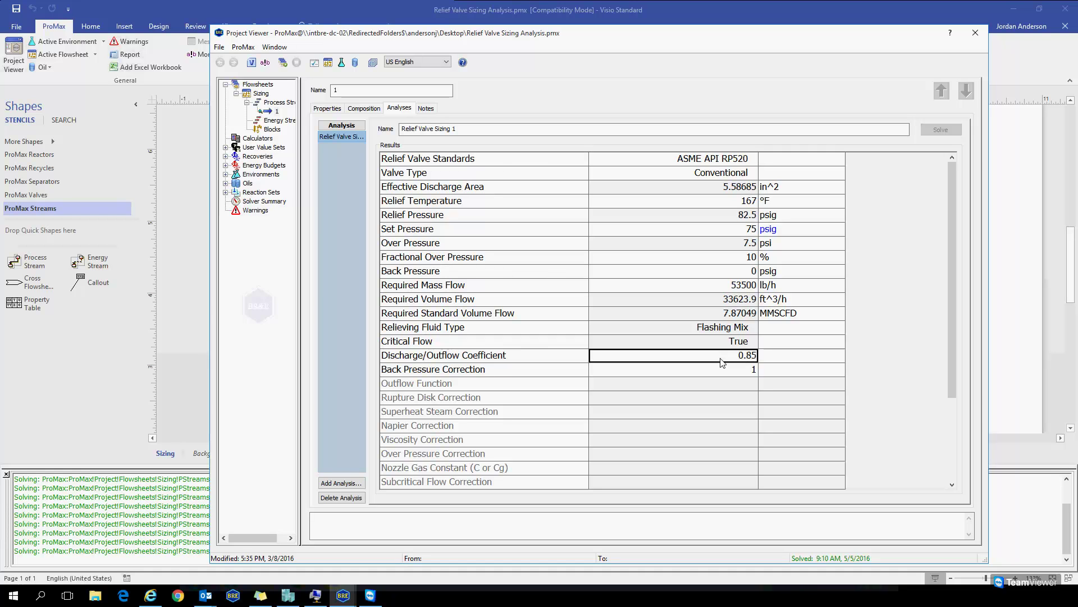
{"action": "left_click", "coordinate": [566, 208]}
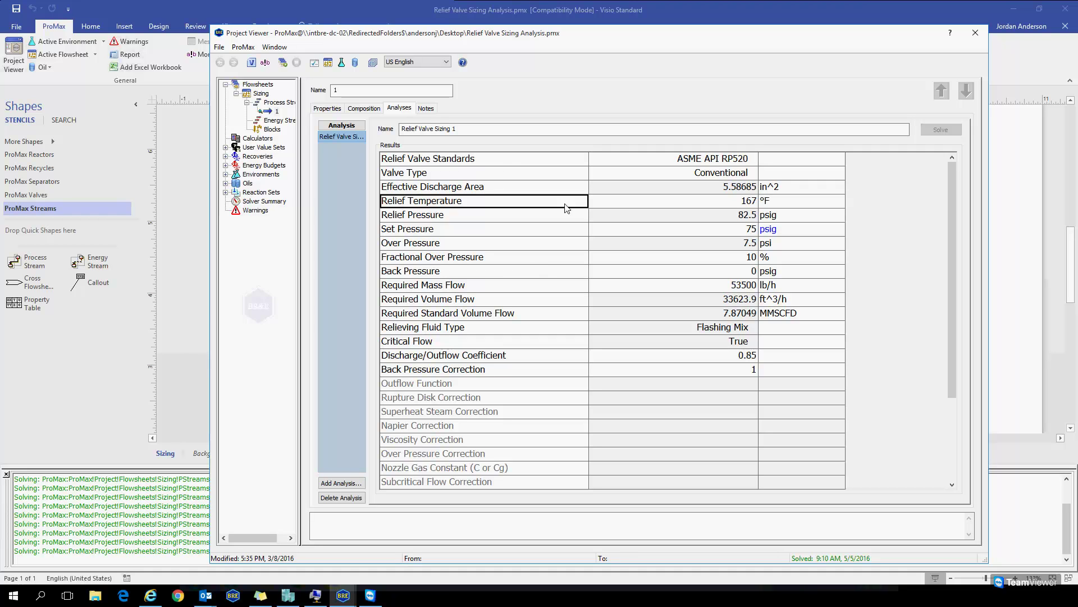
{"action": "left_click", "coordinate": [624, 204]}
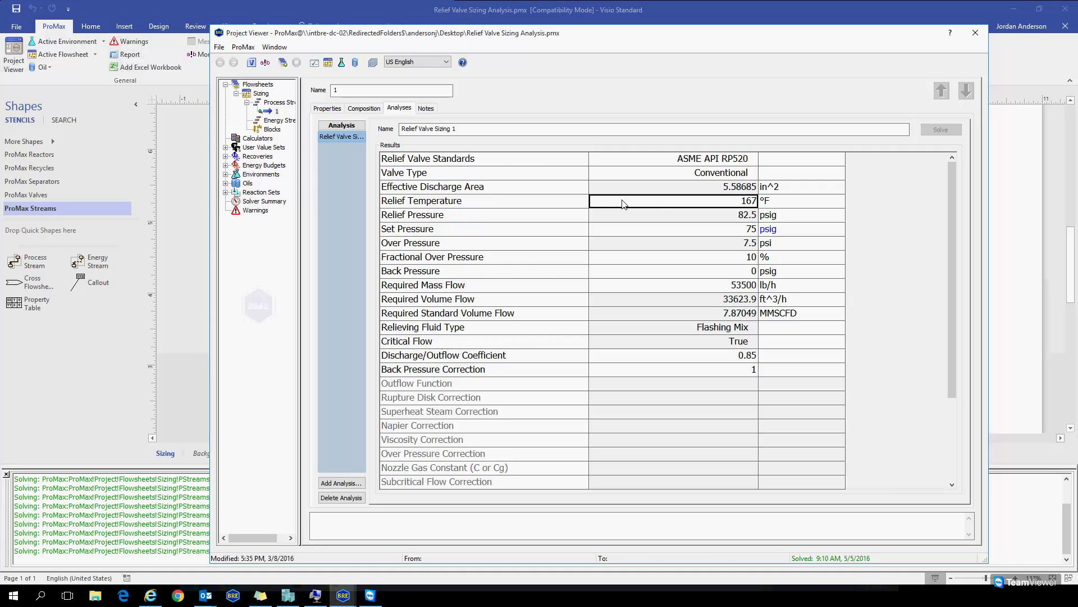
{"action": "left_click", "coordinate": [675, 233]}
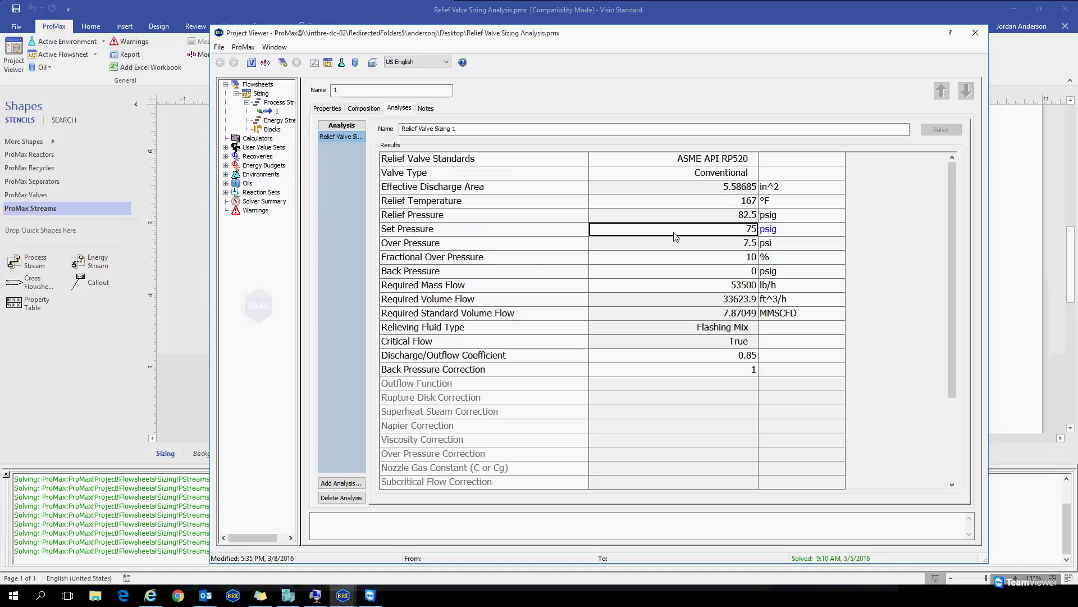
{"action": "left_click", "coordinate": [674, 203]}
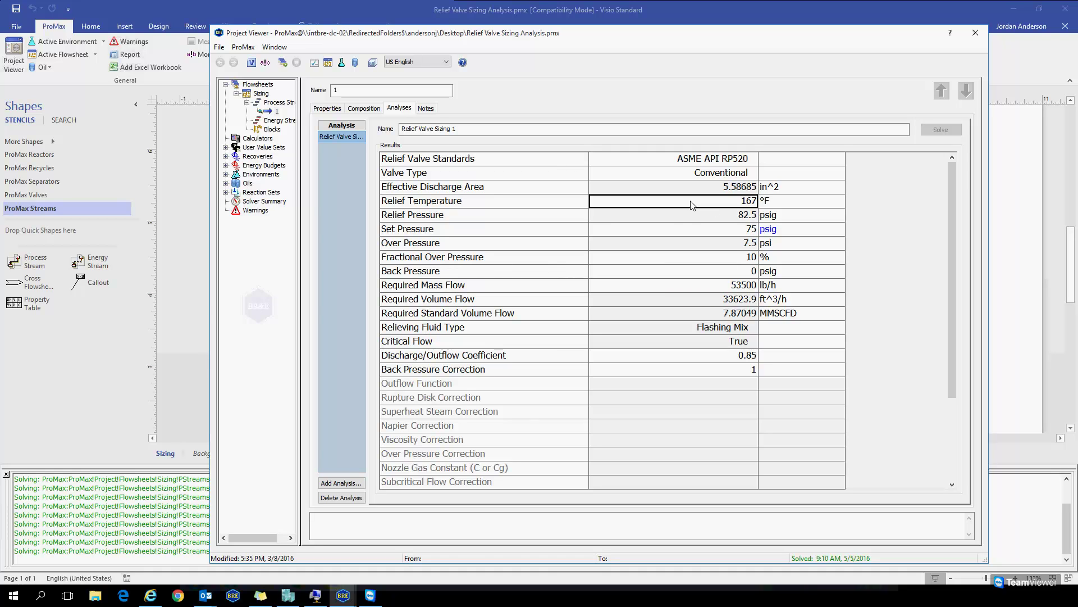
{"action": "left_click", "coordinate": [679, 230]}
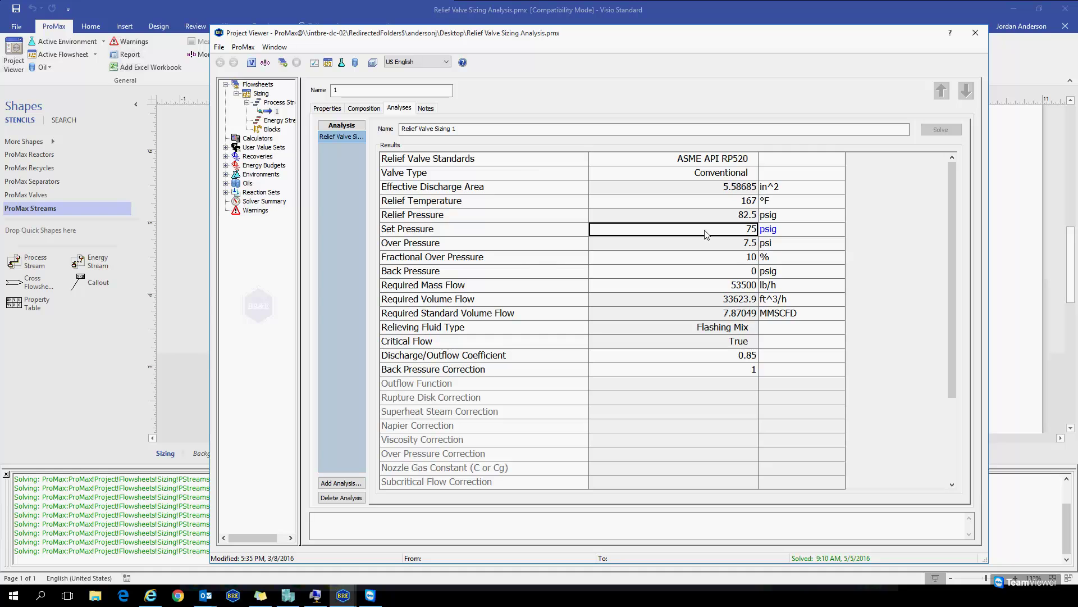
{"action": "mouse_move", "coordinate": [706, 233]}
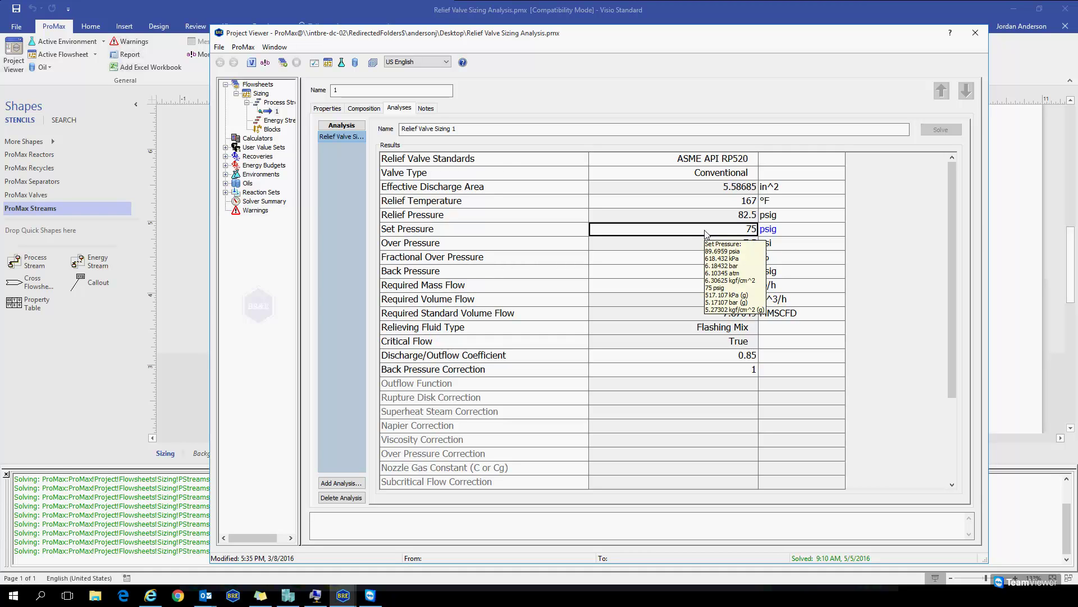
{"action": "left_click", "coordinate": [664, 221]}
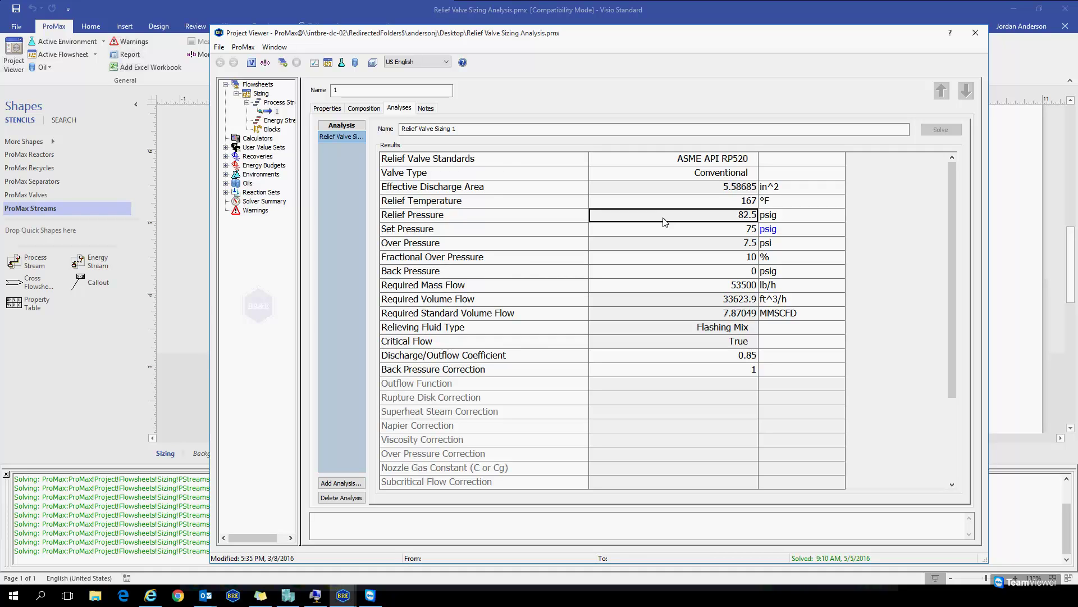
{"action": "left_click", "coordinate": [675, 247]}
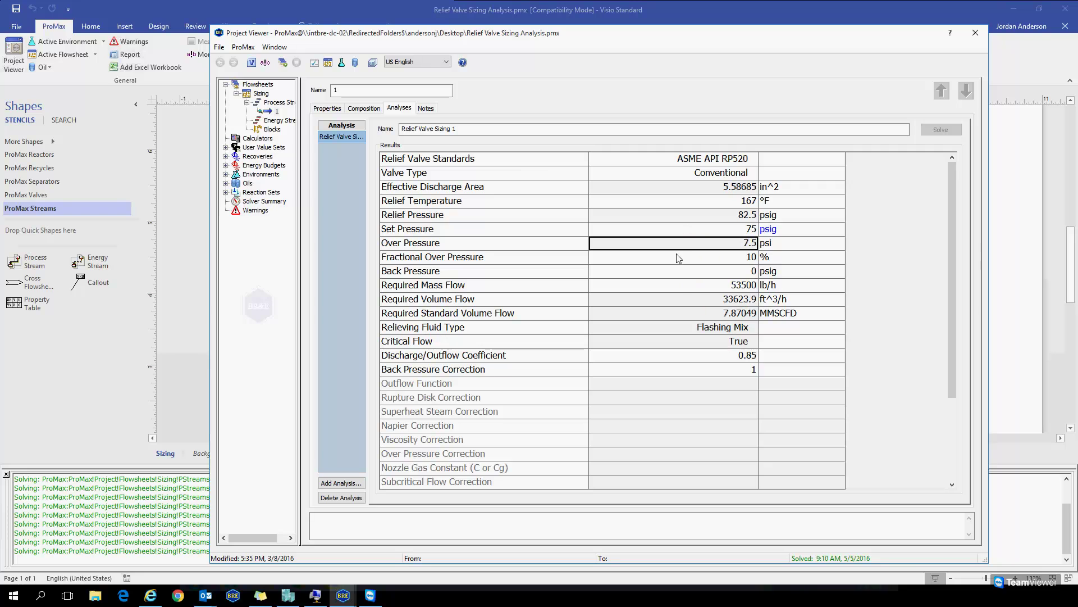
{"action": "left_click", "coordinate": [677, 257]}
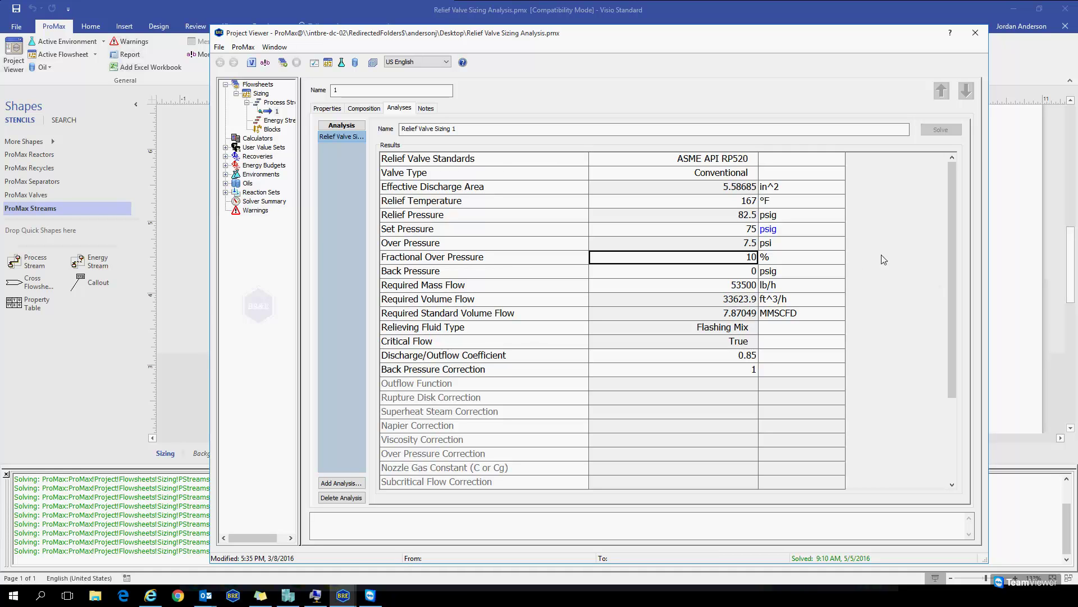
{"action": "left_click", "coordinate": [651, 276]}
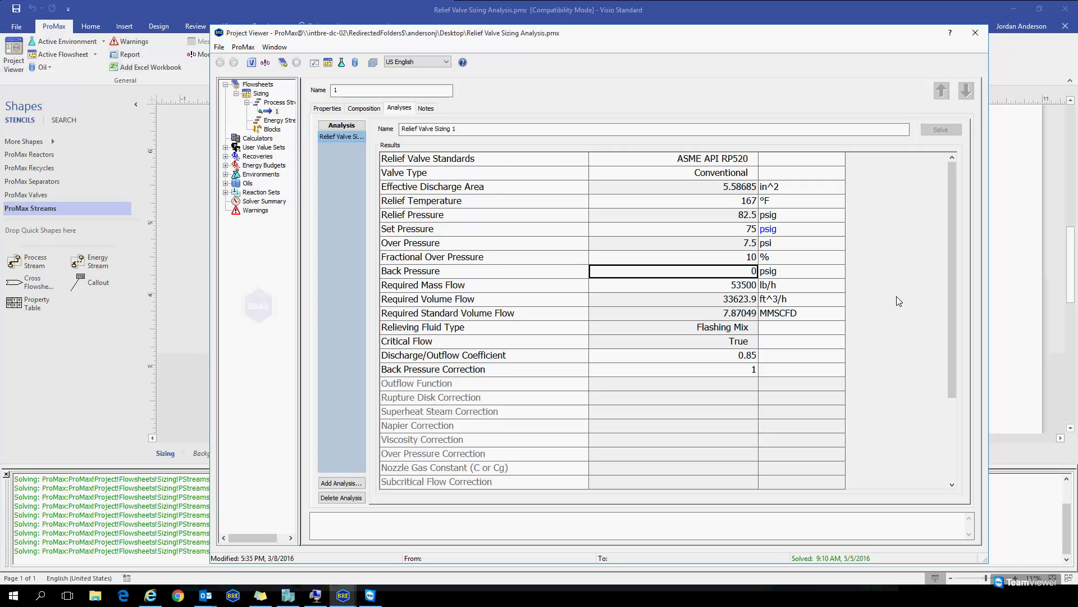
{"action": "left_click", "coordinate": [714, 287]}
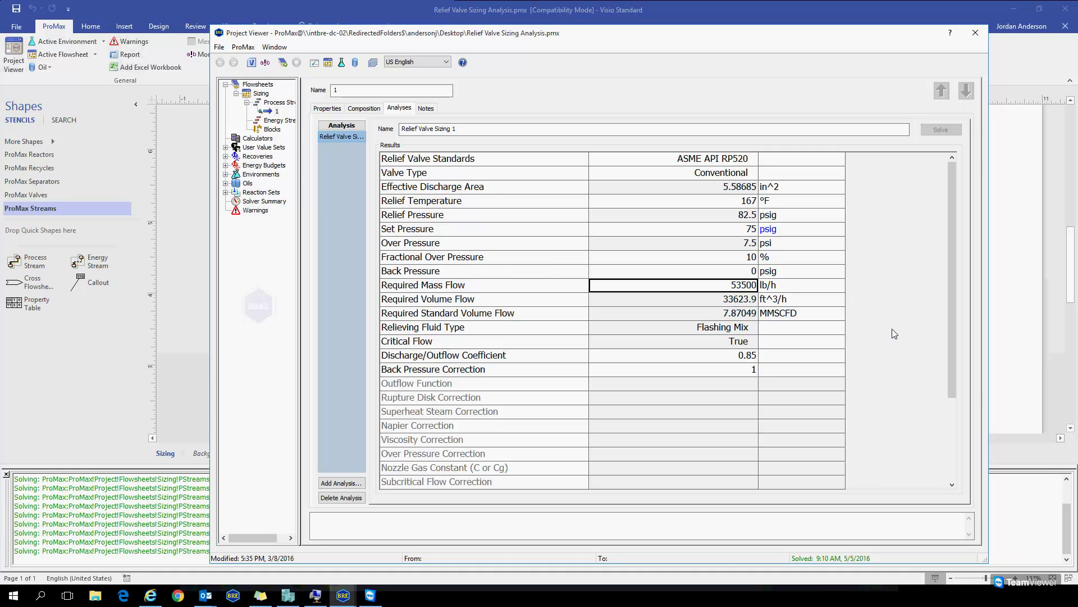
{"action": "left_click", "coordinate": [726, 298]}
{"action": "left_click", "coordinate": [720, 314]}
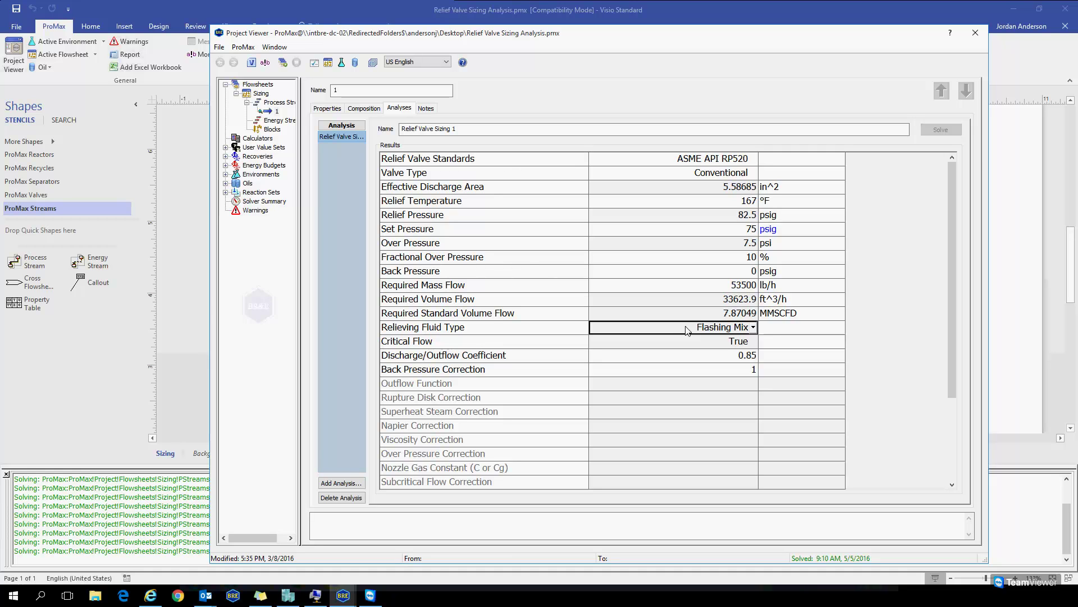
{"action": "left_click", "coordinate": [753, 327]}
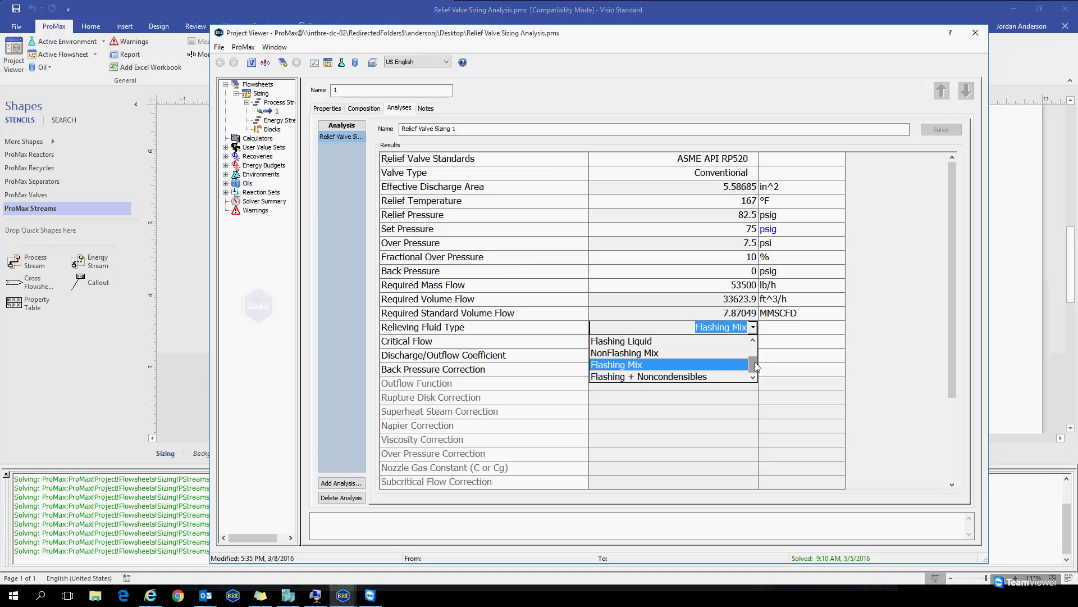
{"action": "left_click_drag", "start_coordinate": [756, 366], "coordinate": [756, 347]}
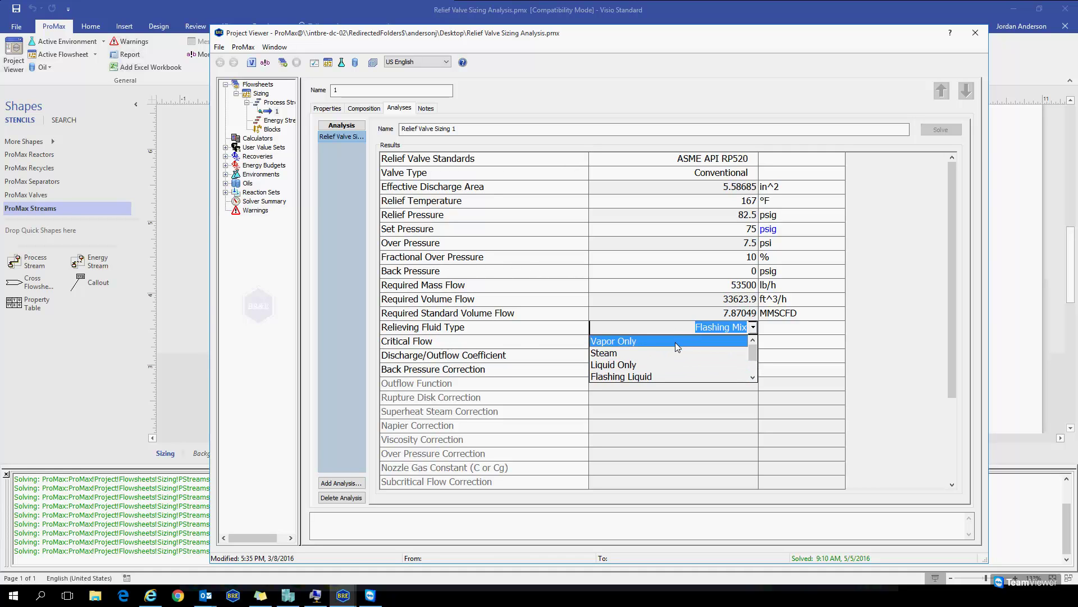
{"action": "left_click", "coordinate": [648, 327]}
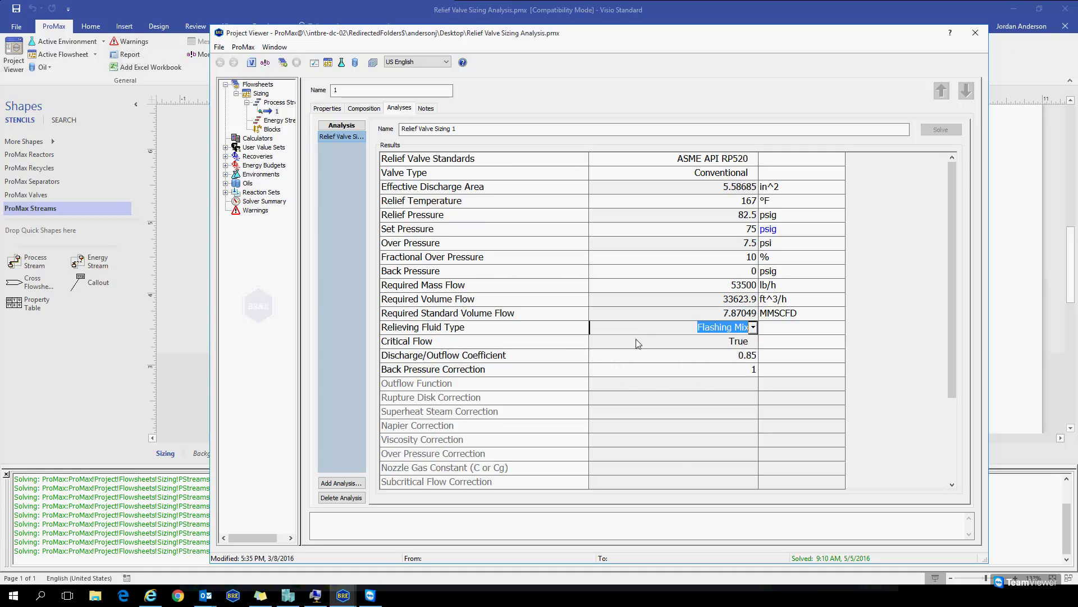
{"action": "left_click", "coordinate": [641, 342]}
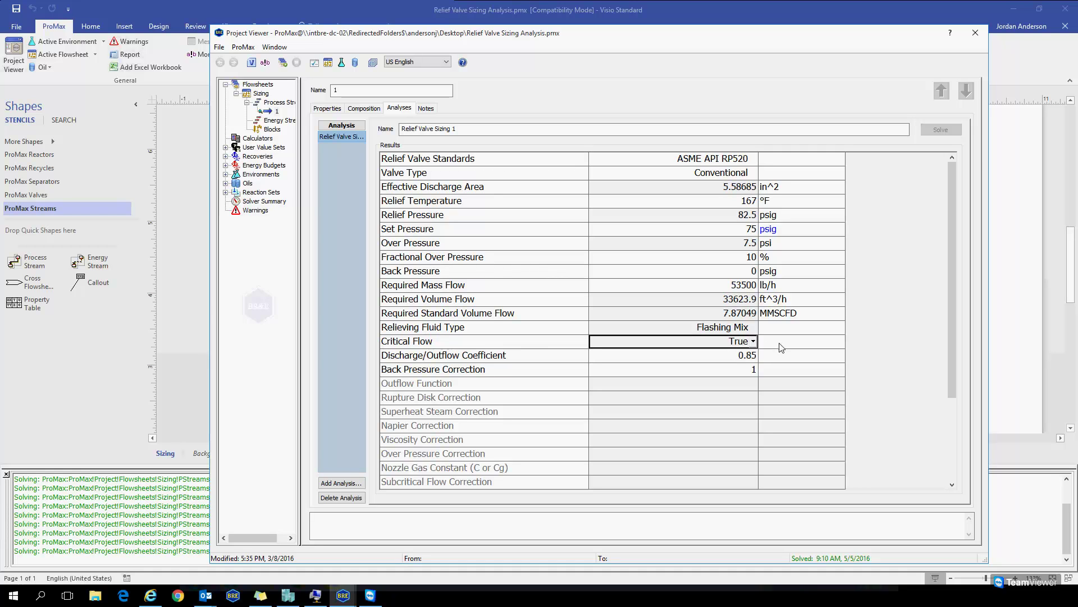
- Review the 0.85 discharge coefficient, back pressure correction, Mass Flux 450.638 and Inlet Latent Heat 124.965 Btu/lb
{"action": "left_click", "coordinate": [731, 359]}
{"action": "left_click", "coordinate": [730, 371]}
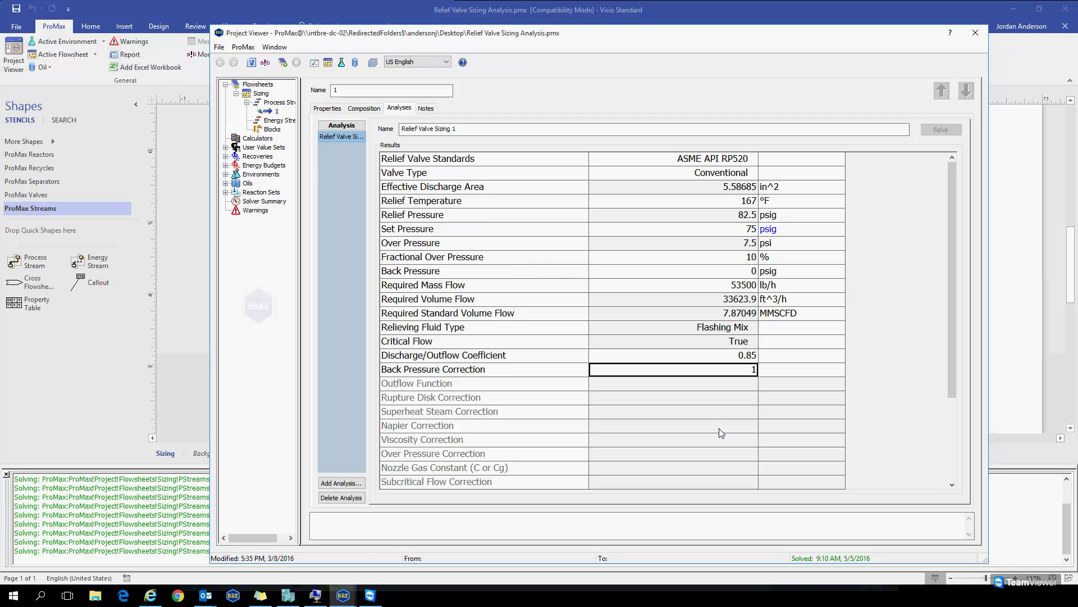
{"action": "scroll", "coordinate": [721, 433], "scroll_direction": "down", "scroll_amount": 1}
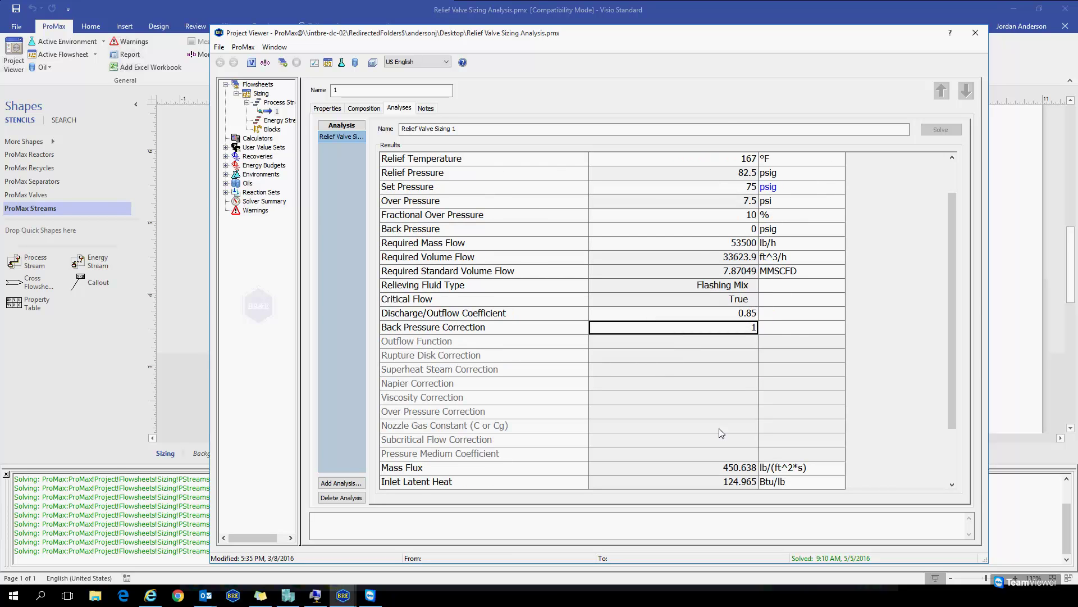
{"action": "scroll", "coordinate": [721, 433], "scroll_direction": "down", "scroll_amount": 2}
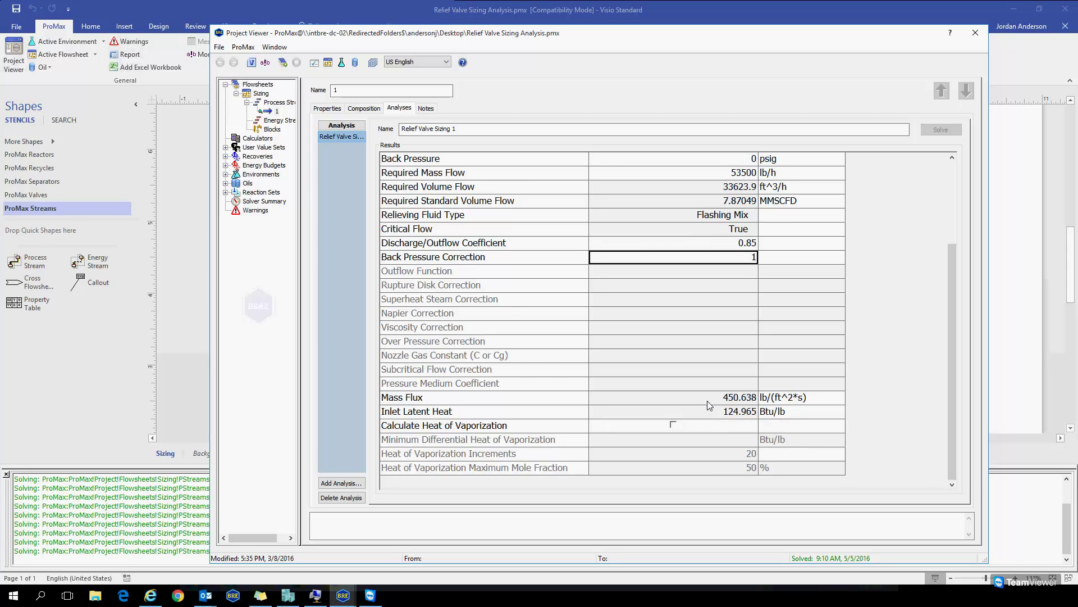
{"action": "scroll", "coordinate": [708, 401], "scroll_direction": "up", "scroll_amount": 1}
{"action": "scroll", "coordinate": [709, 402], "scroll_direction": "down", "scroll_amount": 1}
{"action": "left_click", "coordinate": [713, 400]}
{"action": "left_click", "coordinate": [715, 412]}
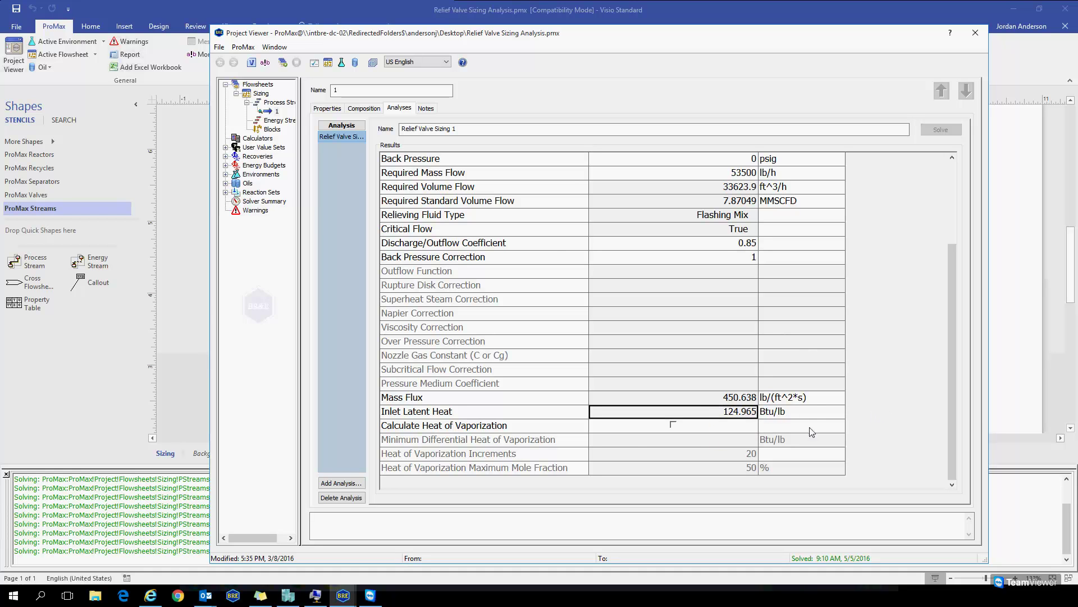
{"action": "mouse_move", "coordinate": [614, 416]}
- Enable Calculate Heat of Vaporization and re-solve to get 142.238 Btu/lb minimum differential heat of vaporization
{"action": "left_click", "coordinate": [675, 428]}
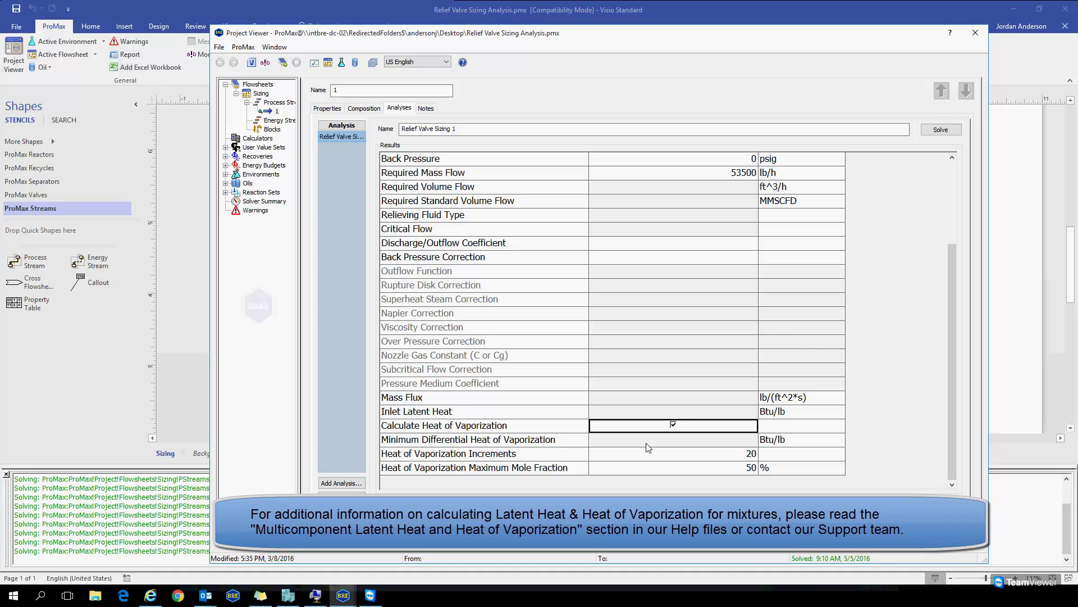
{"action": "left_click", "coordinate": [672, 460]}
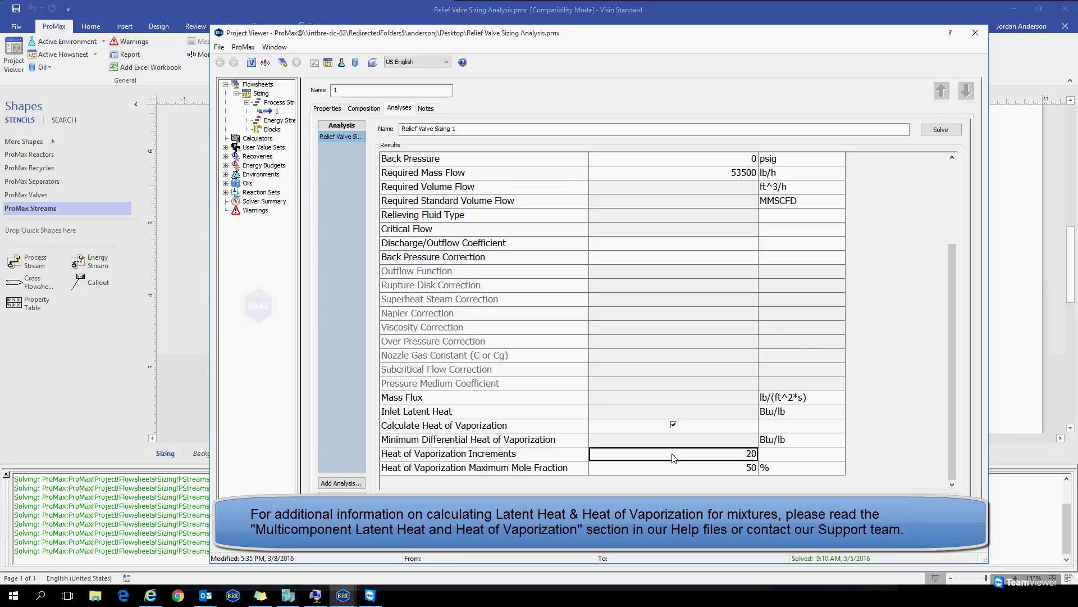
{"action": "left_click", "coordinate": [937, 131]}
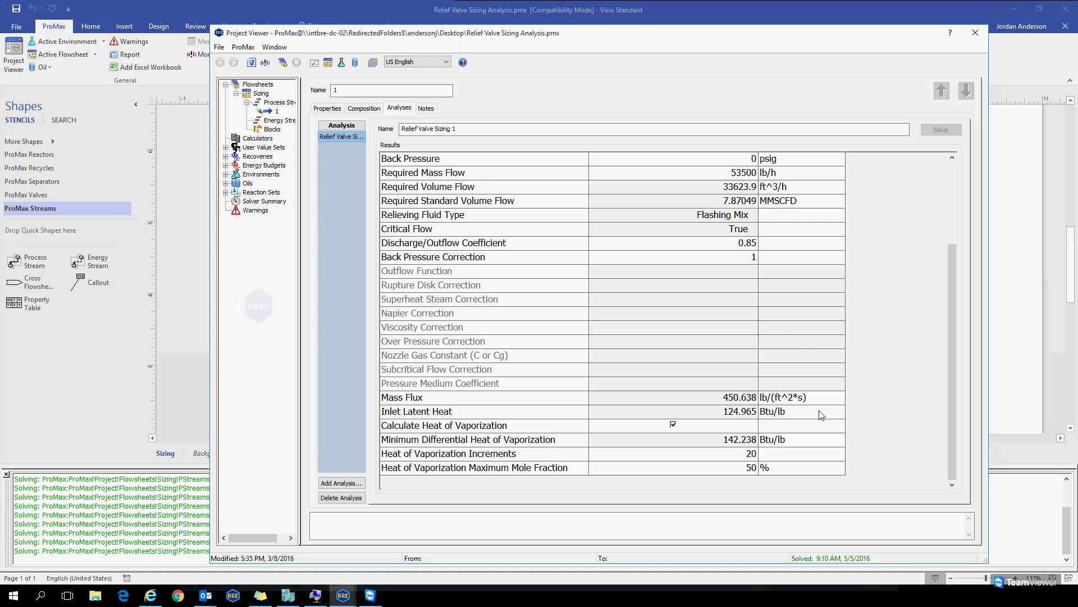
{"action": "left_click", "coordinate": [688, 441]}
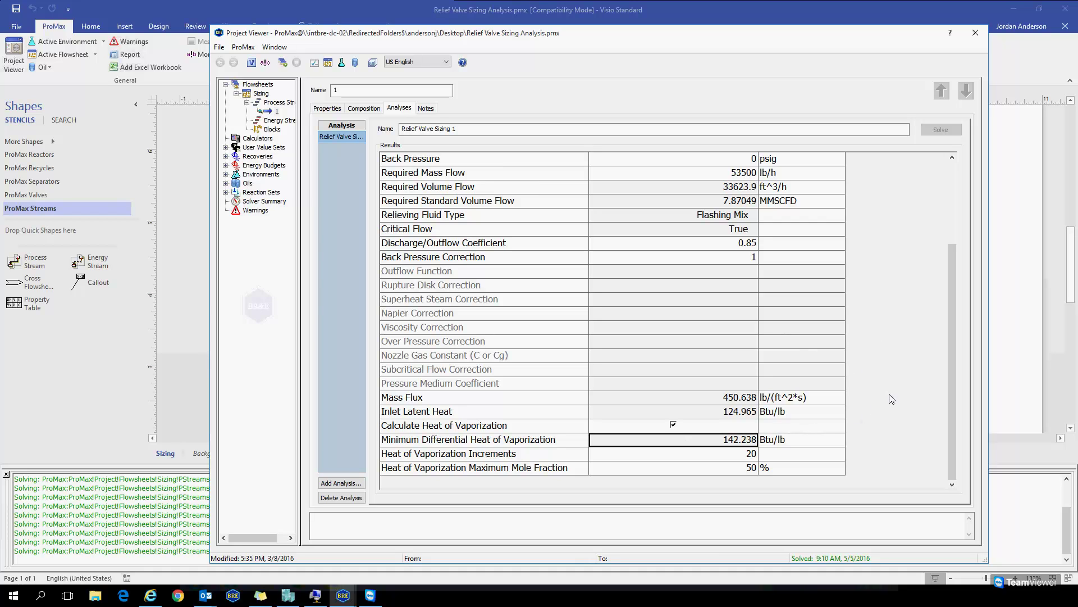